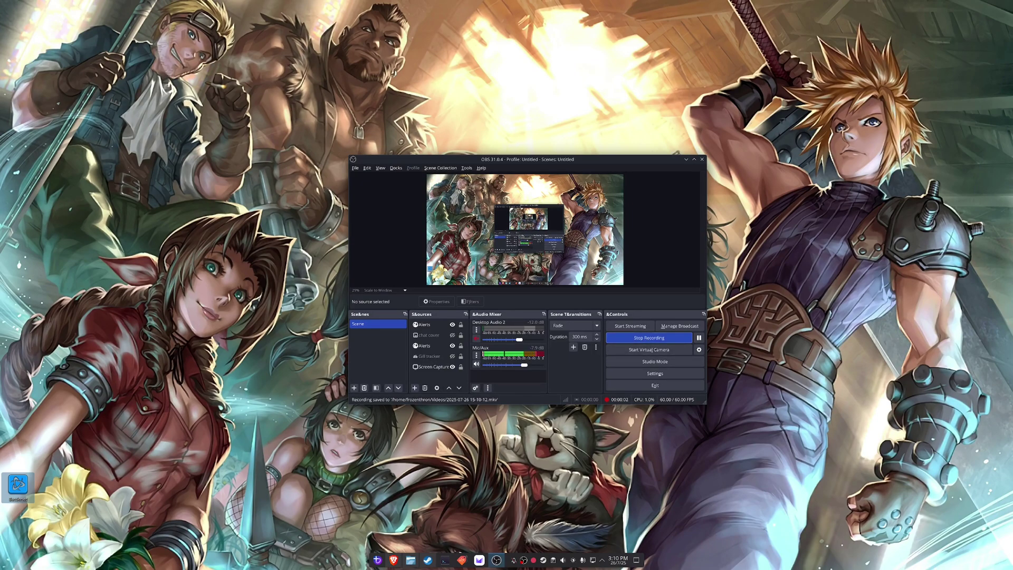
# Step: Minimise the recording window and launch Faugus Launcher
pyautogui.click(686, 159)
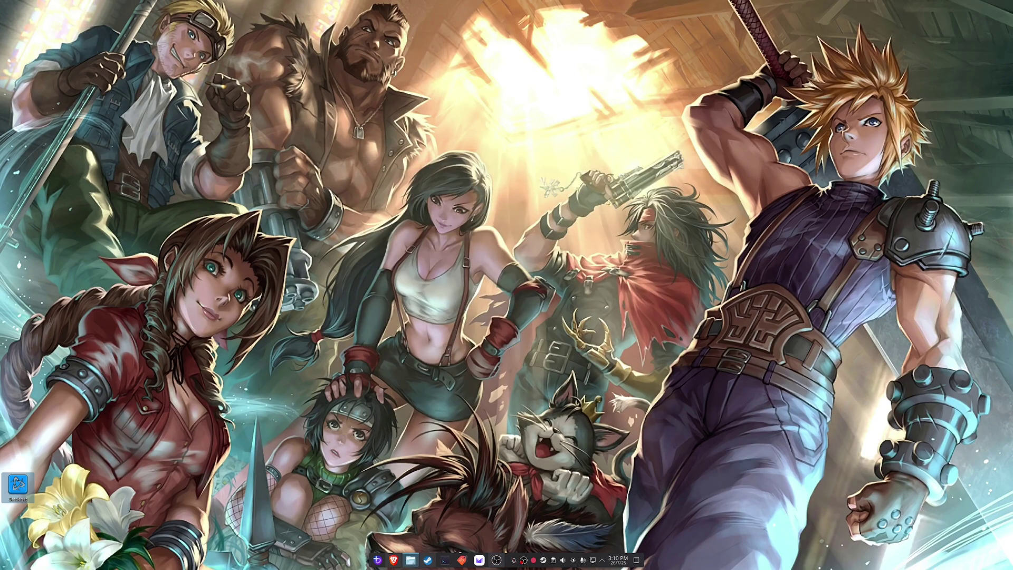
pyautogui.click(378, 560)
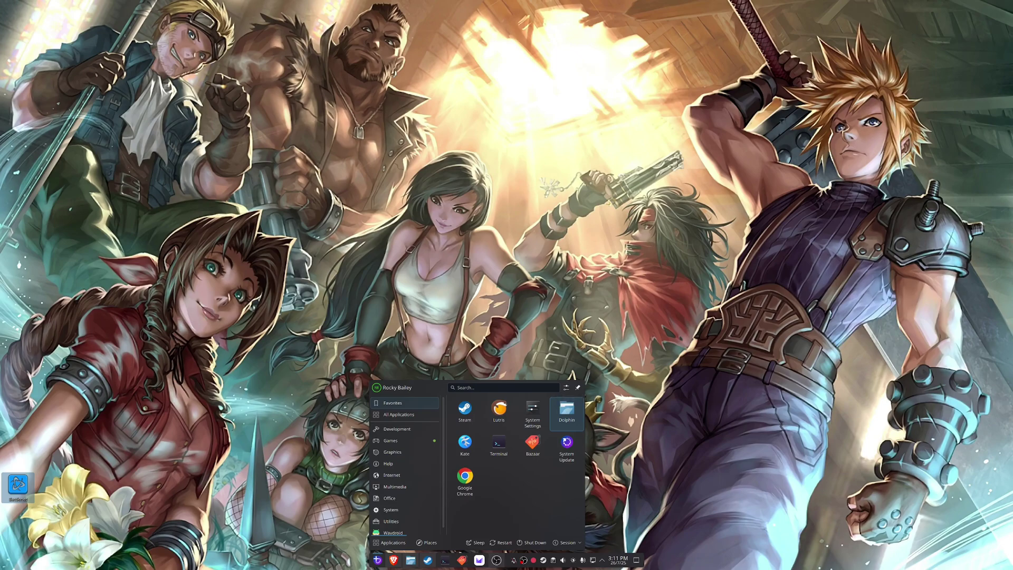
pyautogui.click(566, 413)
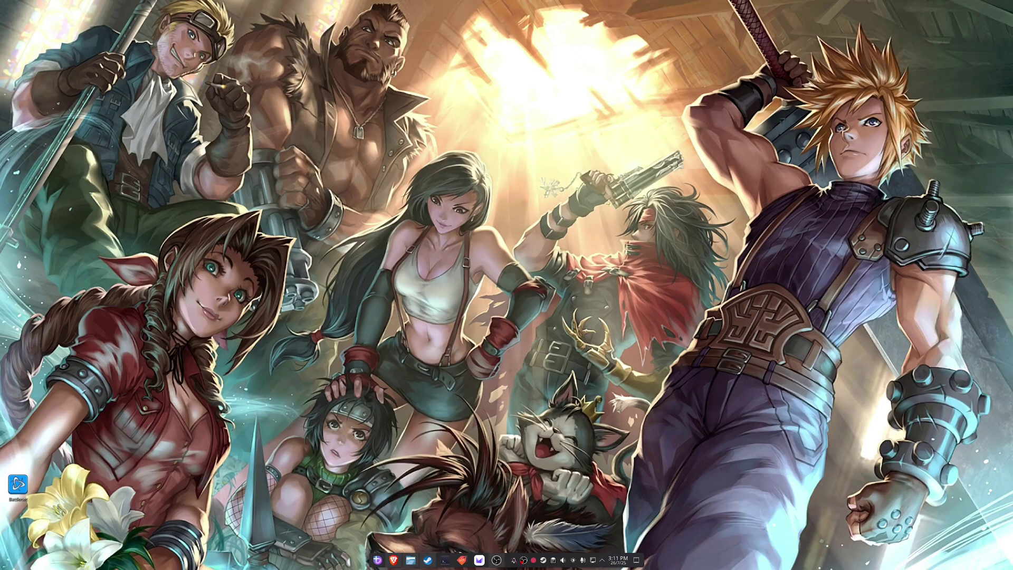
pyautogui.click(376, 560)
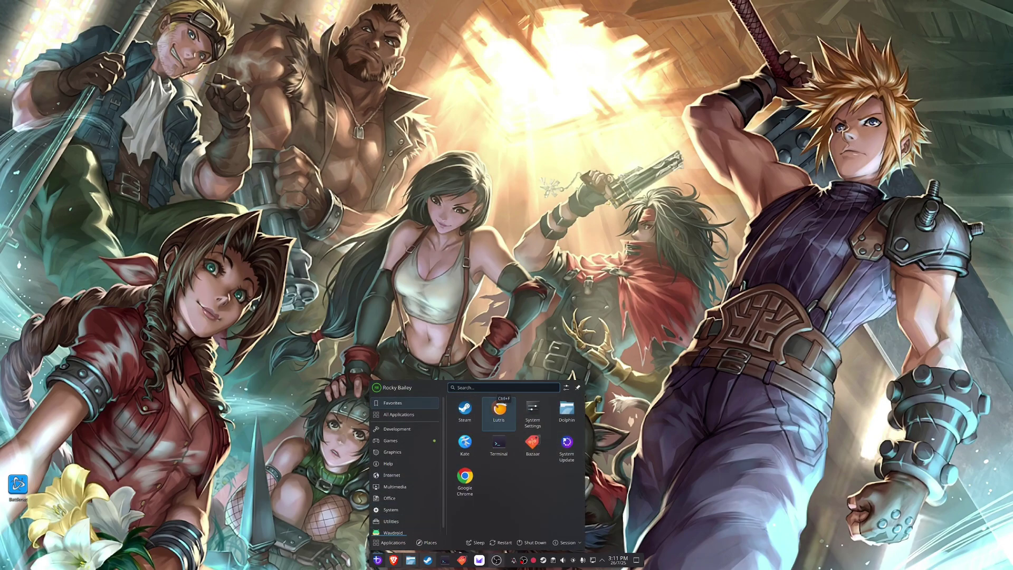
pyautogui.write('Fa')
pyautogui.press('Return')
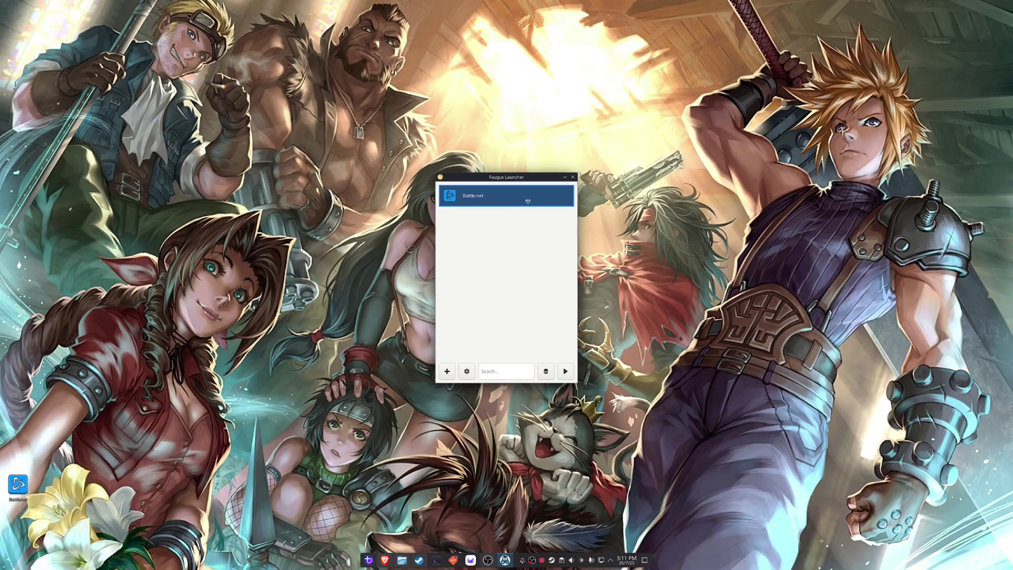
# Step: Delete the existing Battle.net entry from Faugus Launcher
pyautogui.rightClick(519, 191)
pyautogui.click(536, 214)
pyautogui.click(532, 289)
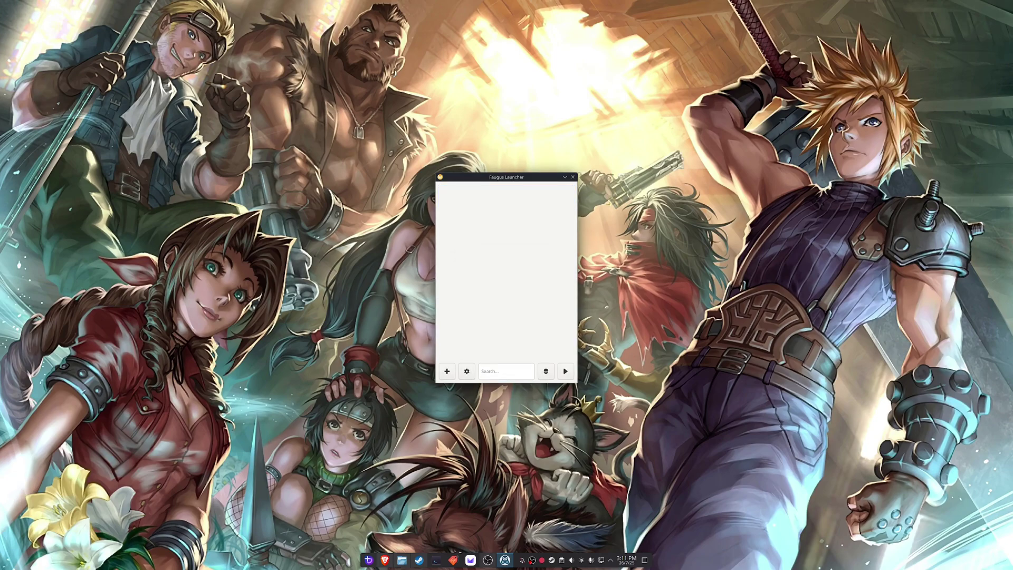
# Step: Add a new Battle.net app with the prefix folder ending in Faugus/battlenet2 and start its installation
pyautogui.click(446, 370)
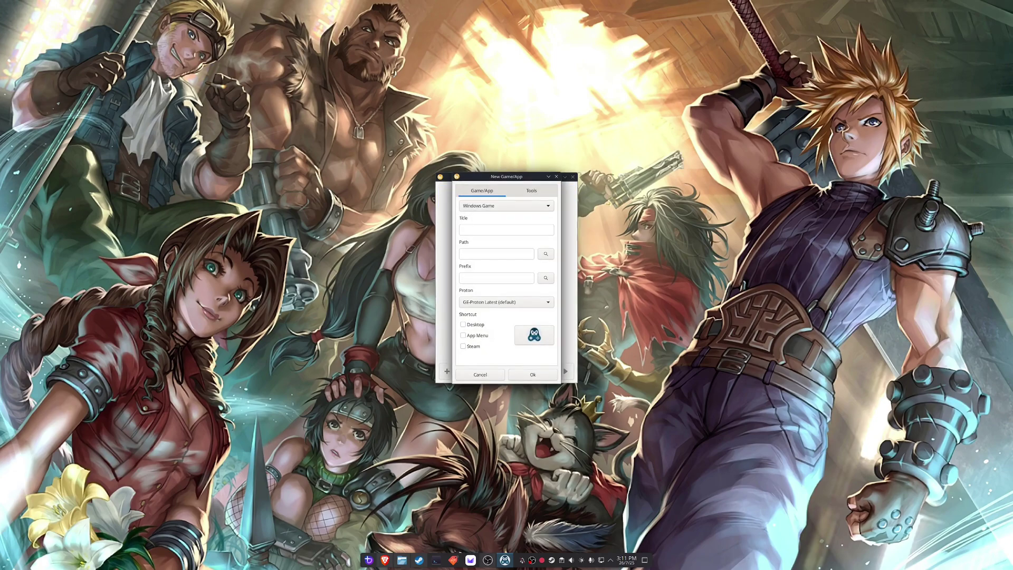
pyautogui.click(506, 205)
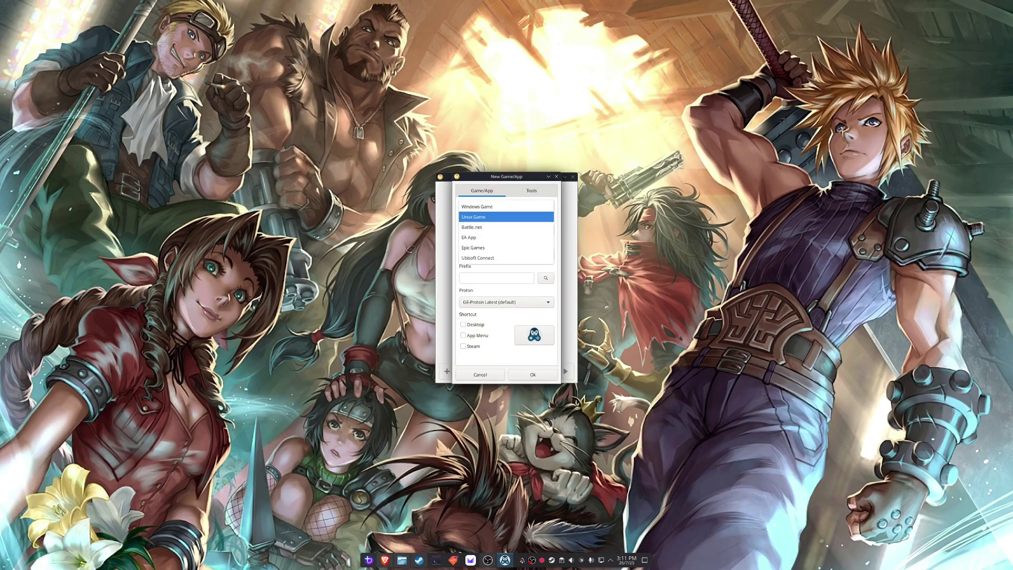
pyautogui.click(474, 226)
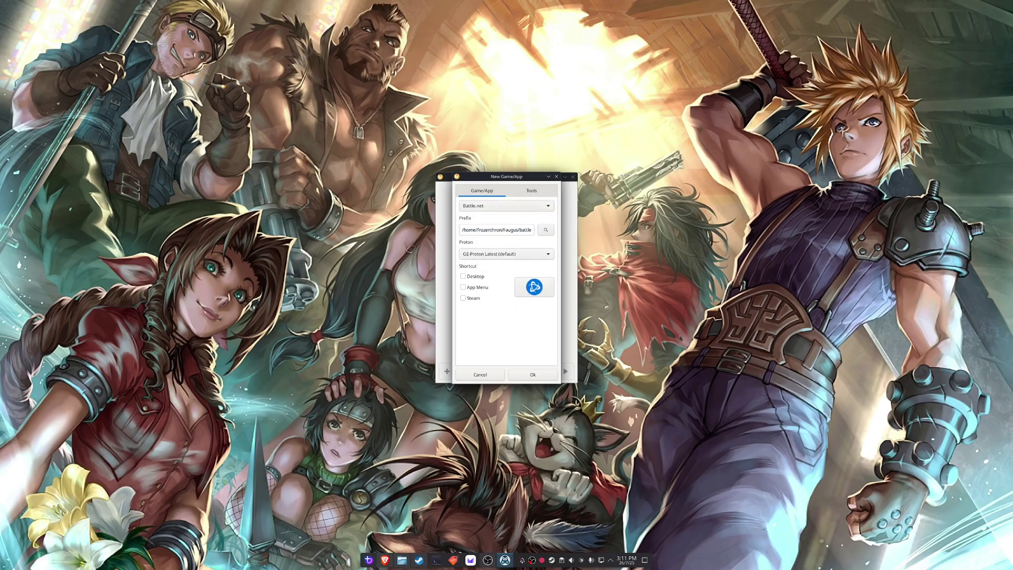
pyautogui.click(531, 229)
pyautogui.write('net2')
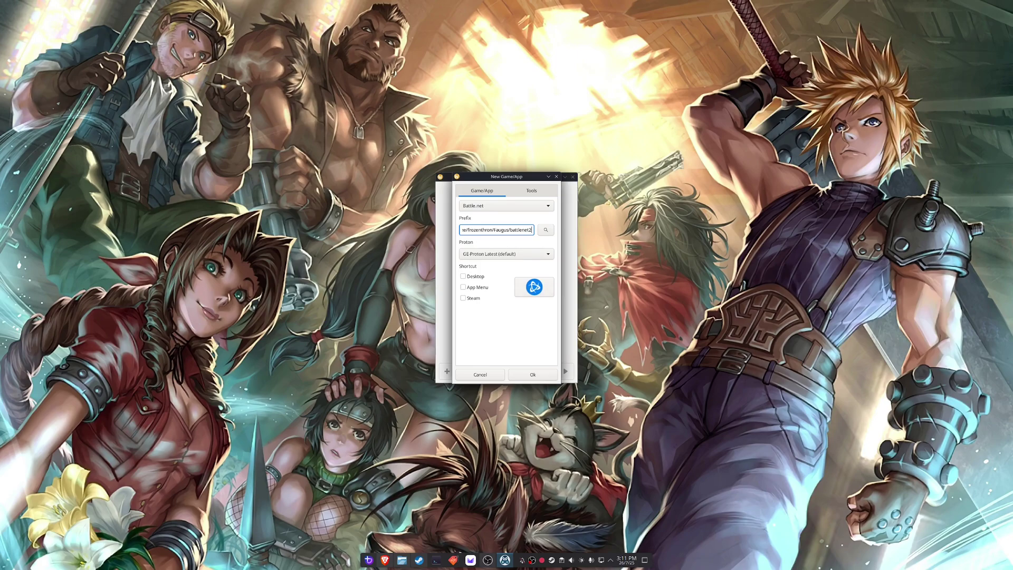
pyautogui.click(462, 276)
pyautogui.click(463, 276)
pyautogui.click(532, 374)
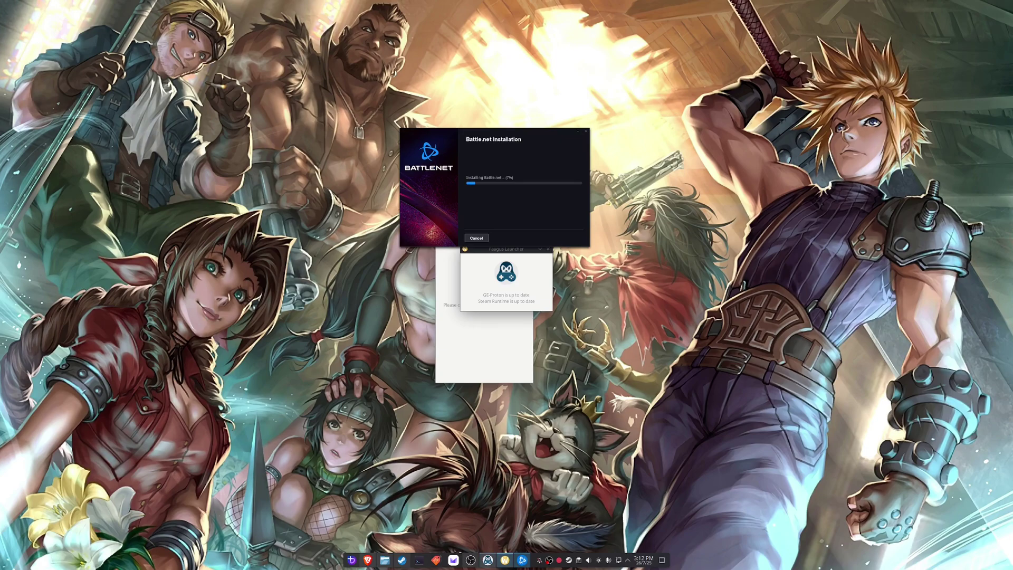
# Step: Let the Battle.net installation run, dismiss its login window without signing in, and close the launcher
pyautogui.click(470, 560)
pyautogui.press('super+Page_Down')
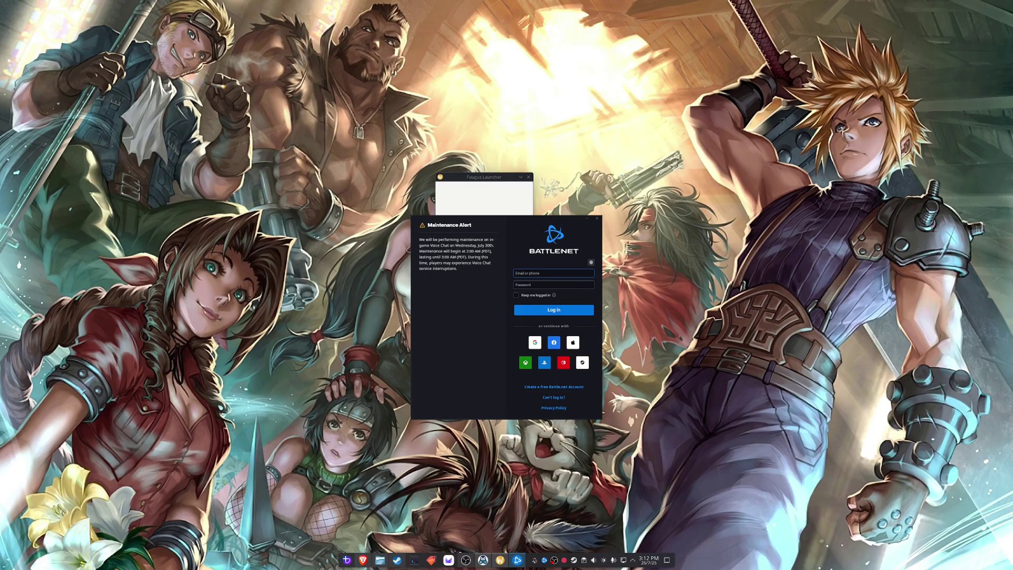
pyautogui.click(597, 218)
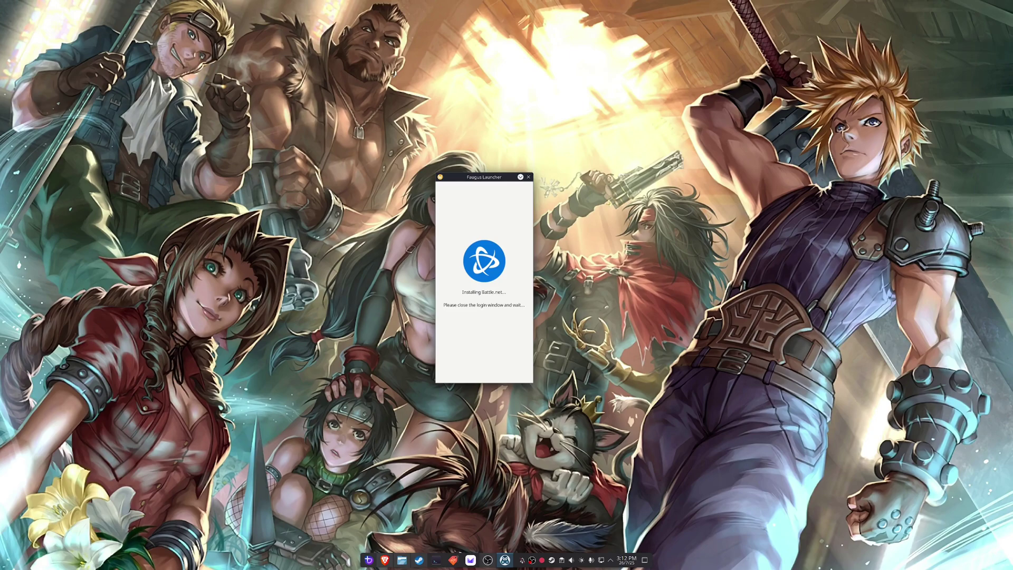
pyautogui.click(528, 177)
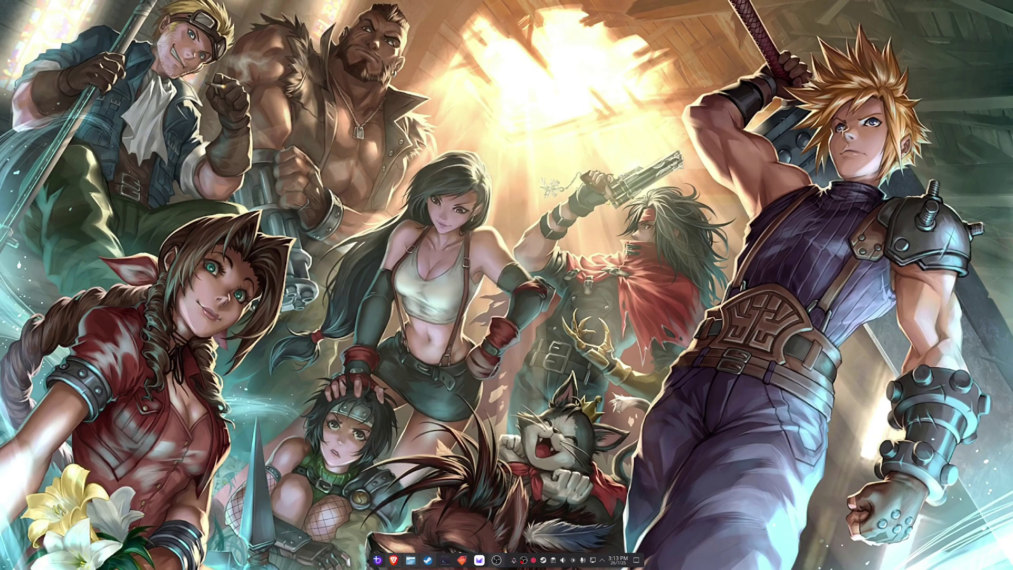
# Step: Reopen Faugus Launcher, delete the Battle.net entry together with its prefix, and close the launcher
pyautogui.click(377, 560)
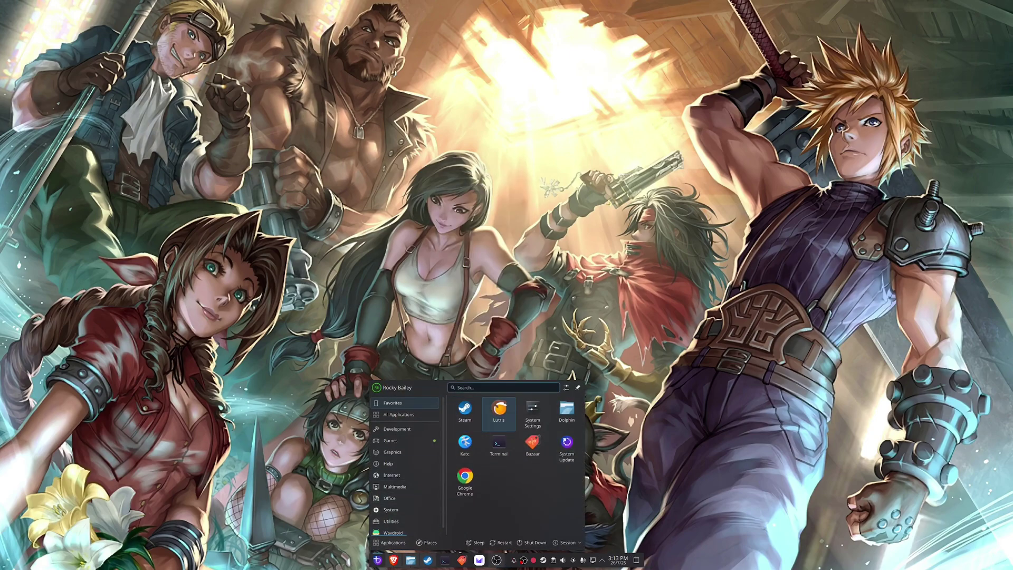
pyautogui.write('fau')
pyautogui.press('Return')
pyautogui.rightClick(515, 197)
pyautogui.click(532, 221)
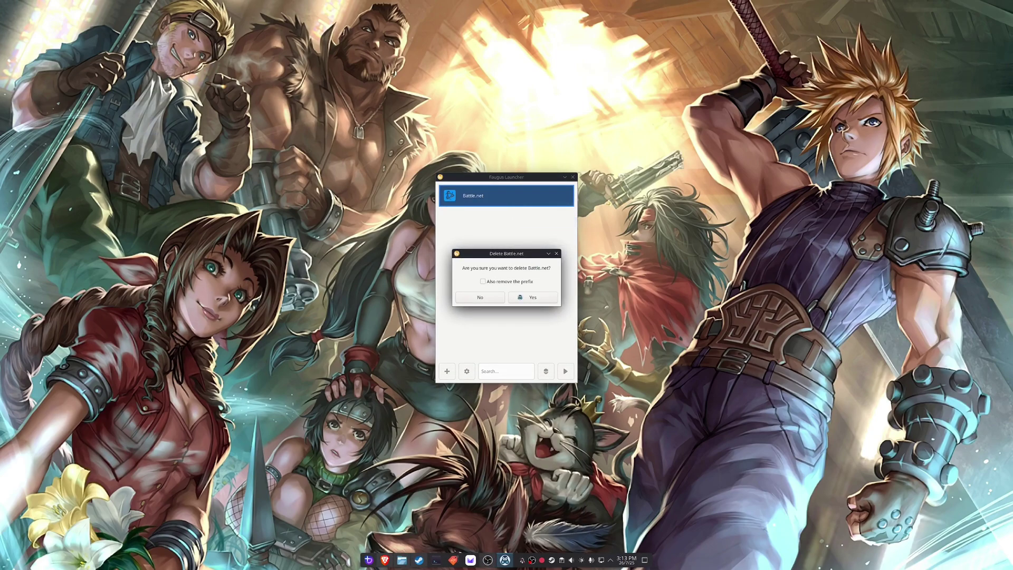
pyautogui.click(483, 281)
pyautogui.click(532, 297)
pyautogui.click(572, 177)
# Step: Open the Downloads folder in Dolphin and examine which applications can open the Battle.net setup executable
pyautogui.click(410, 560)
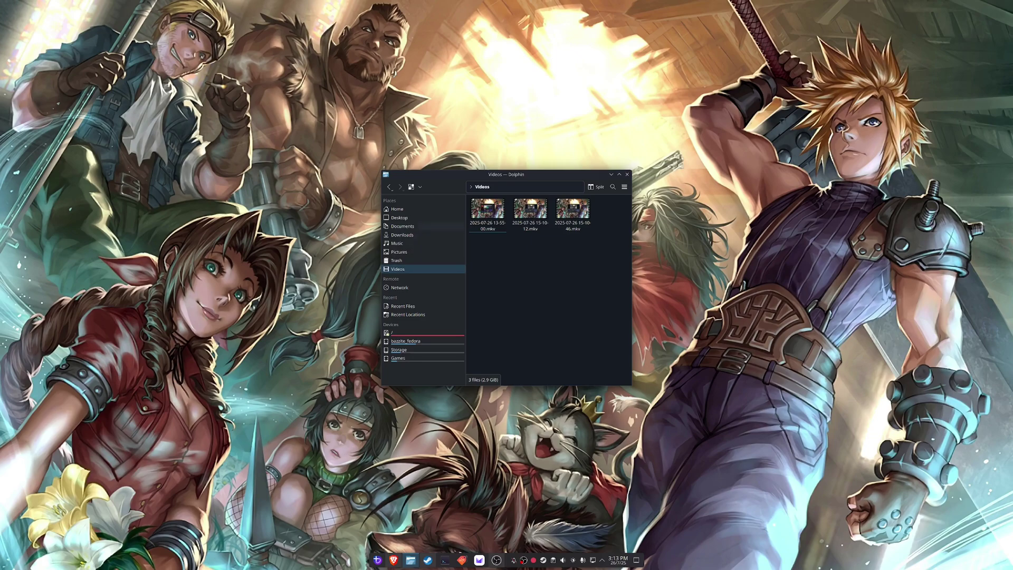
pyautogui.click(400, 217)
pyautogui.click(396, 209)
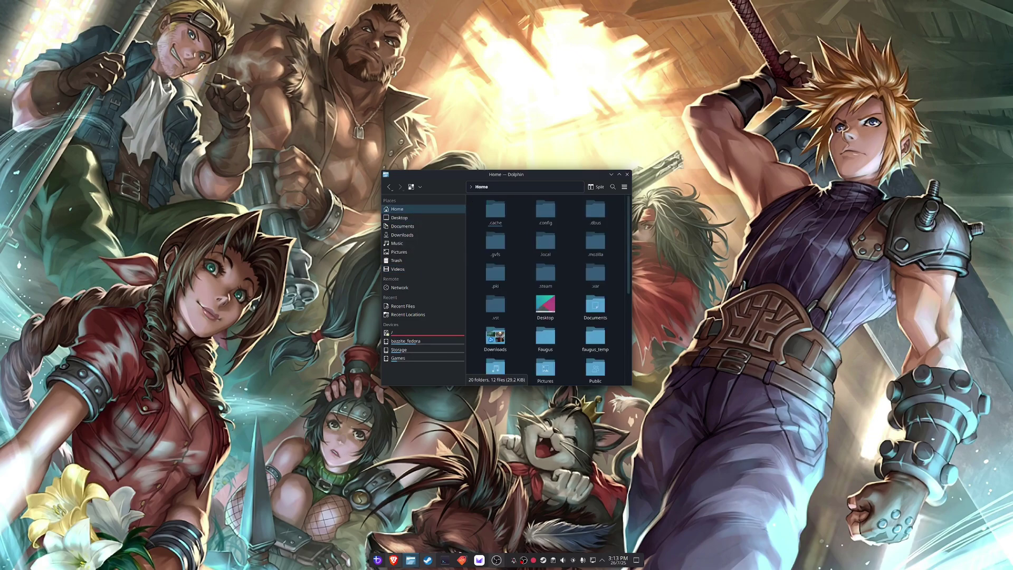
pyautogui.scroll(-2, 548, 290)
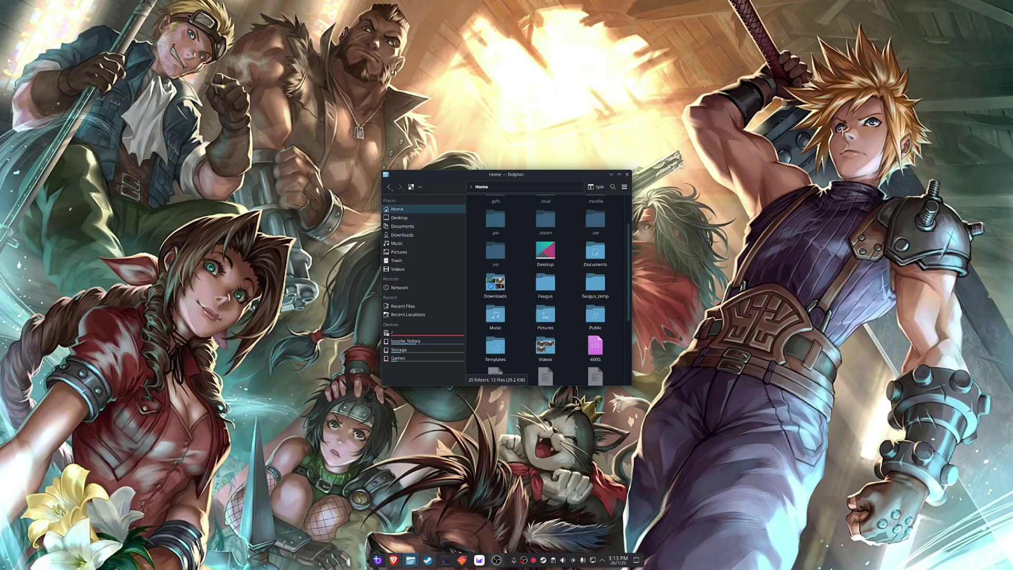
pyautogui.doubleClick(495, 284)
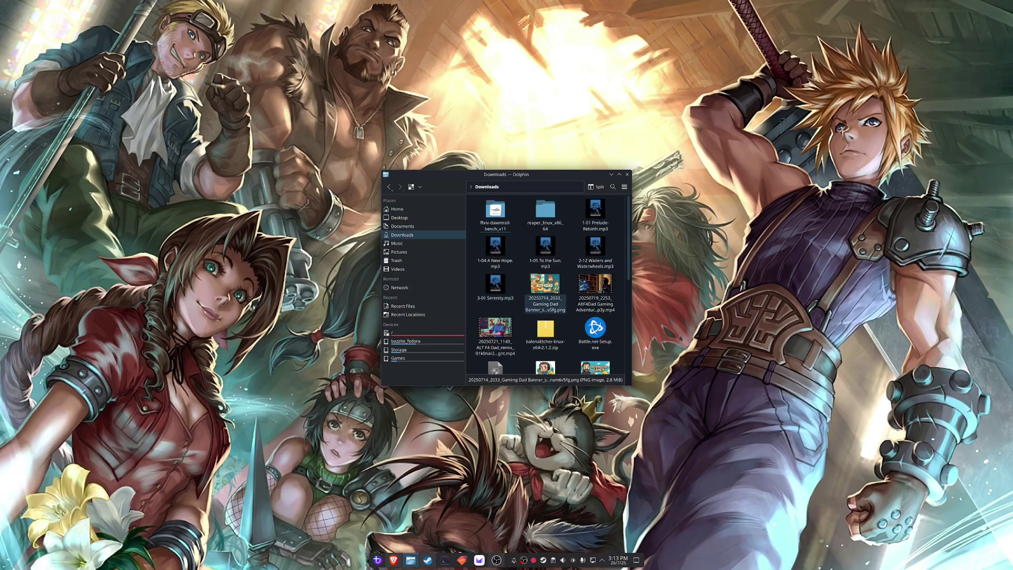
pyautogui.rightClick(594, 328)
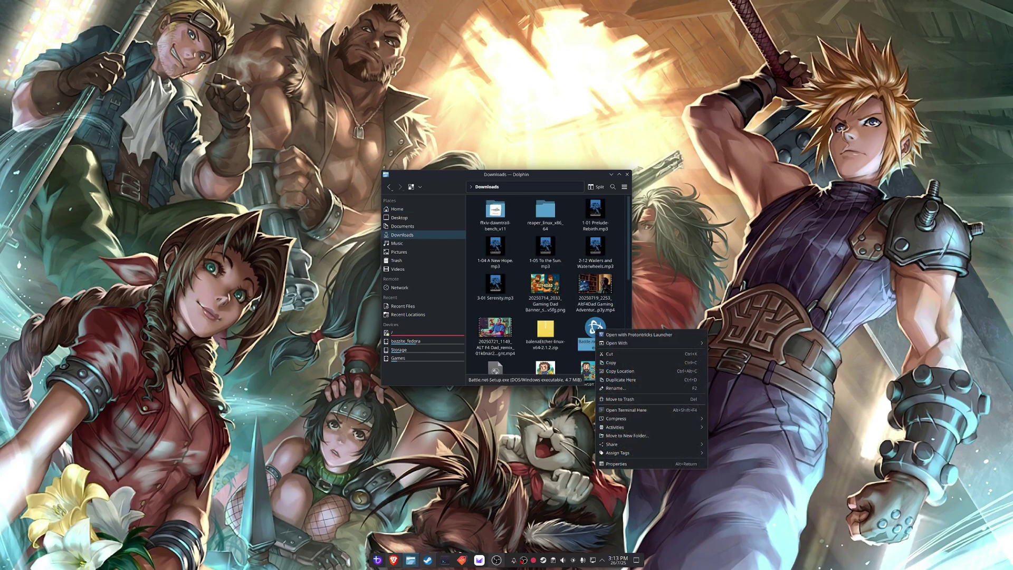
pyautogui.moveTo(617, 343)
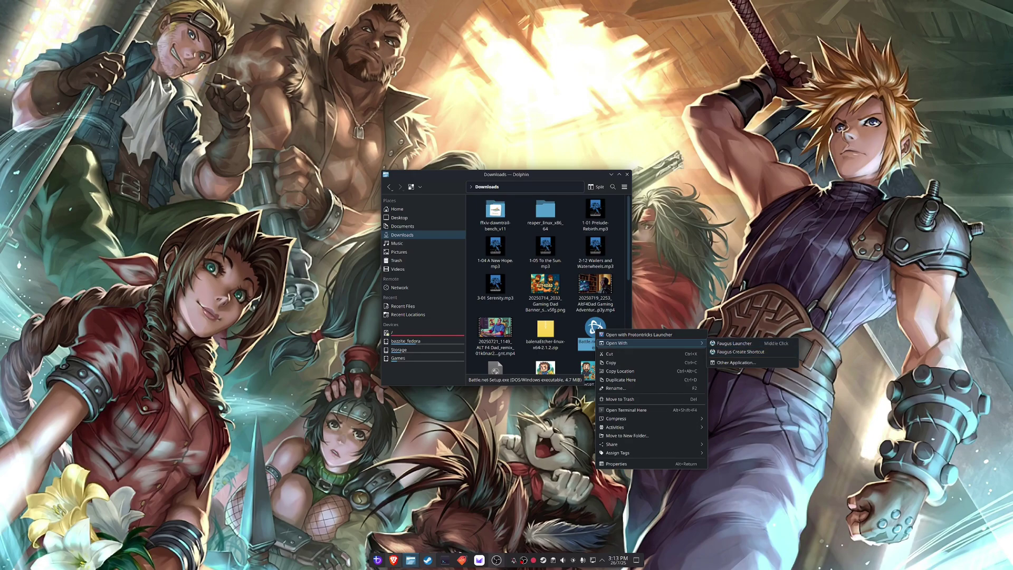
pyautogui.press('Escape')
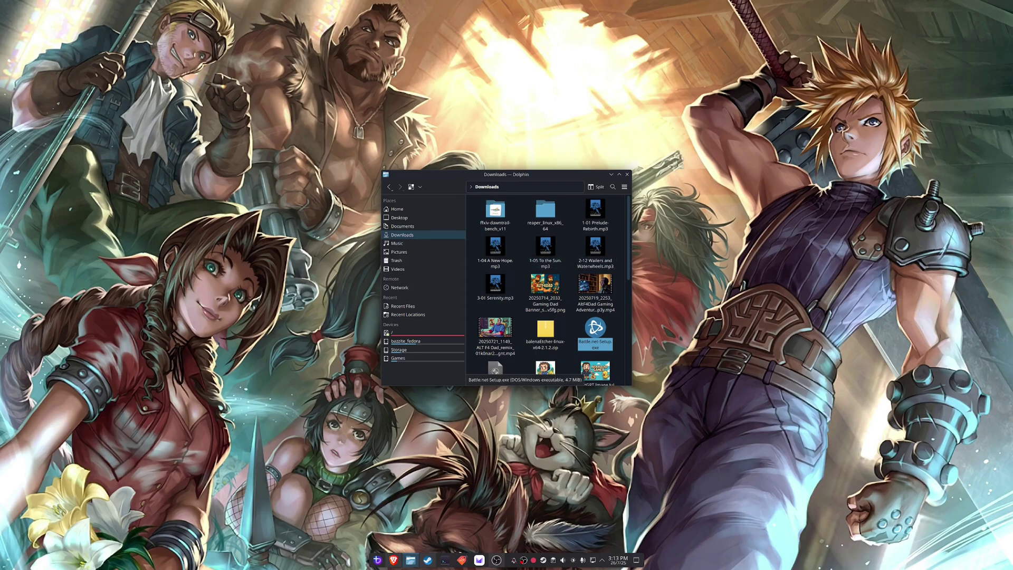
pyautogui.scroll(-5, 546, 290)
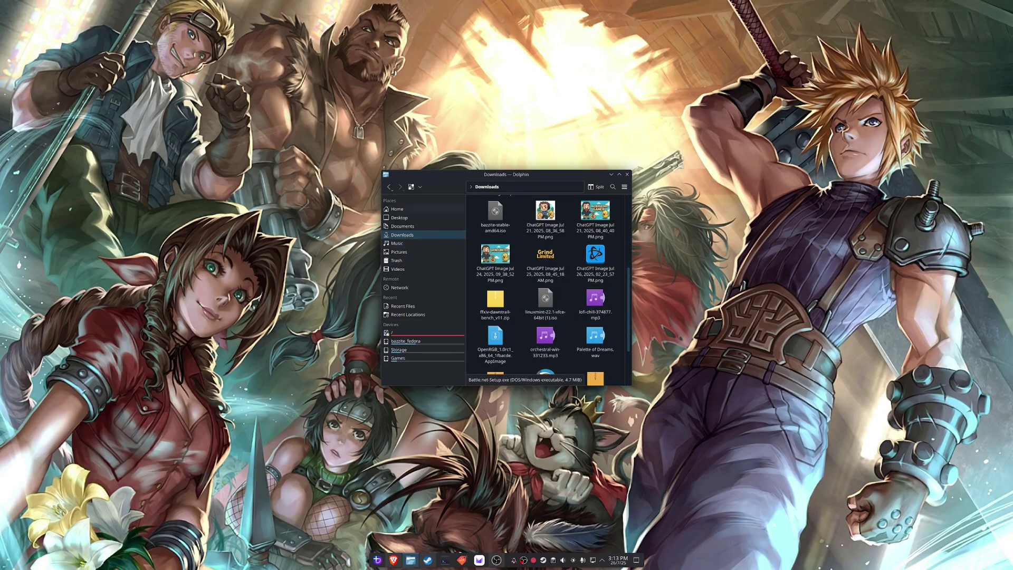
# Step: Browse from the home folder to Faugus/default/drive_c/Program Files (x86)/Battle.net
pyautogui.click(397, 209)
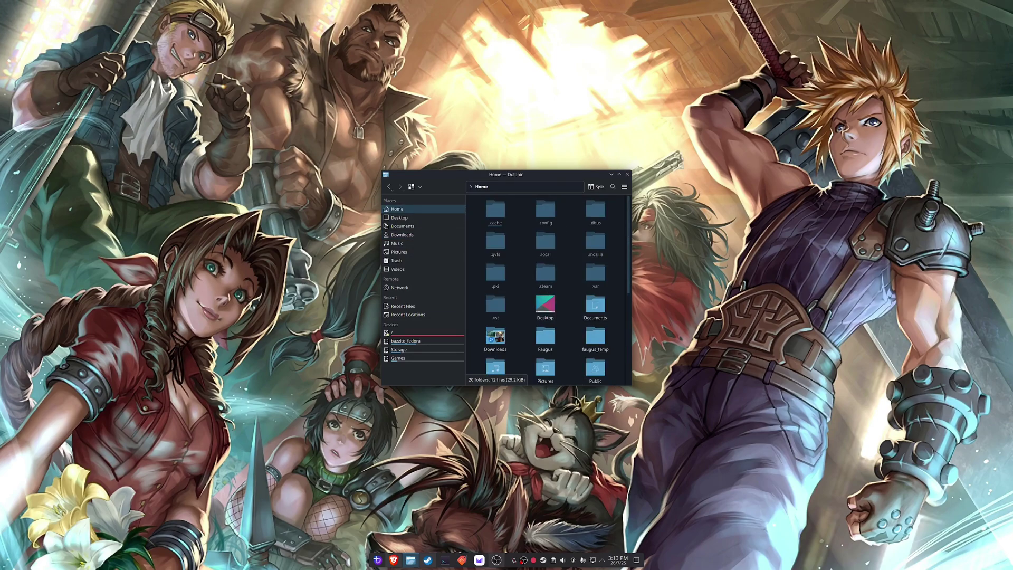
pyautogui.doubleClick(544, 337)
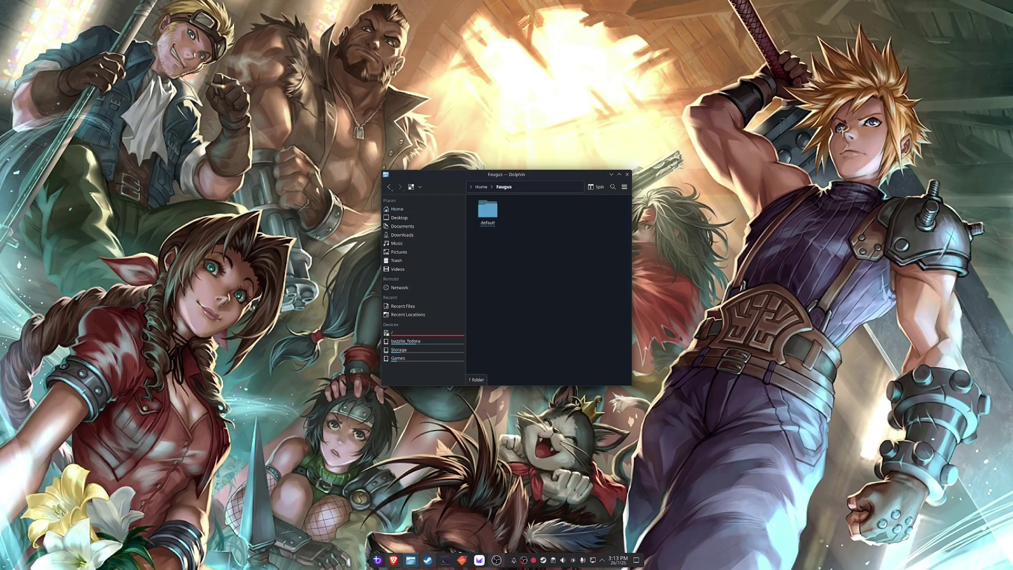
pyautogui.doubleClick(487, 211)
pyautogui.doubleClick(548, 211)
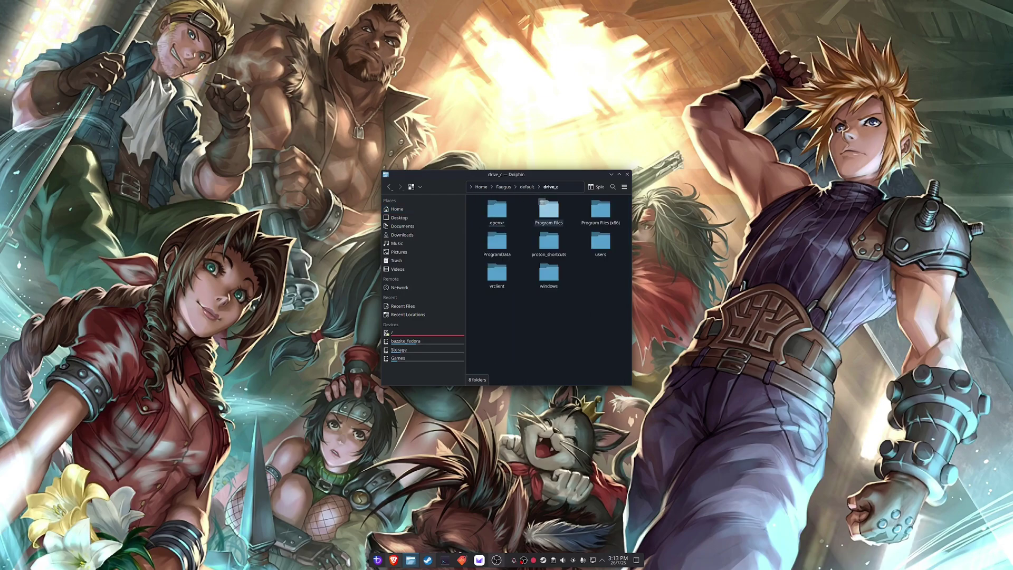
pyautogui.doubleClick(601, 211)
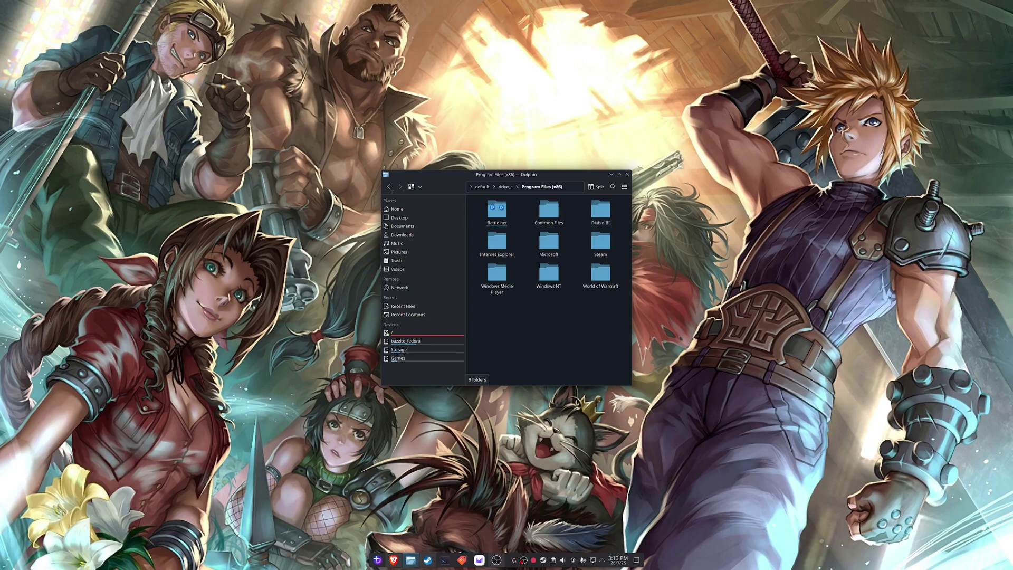
pyautogui.doubleClick(496, 211)
# Step: Start a Faugus shortcut for Battle.net.exe and set its title to Battlenet
pyautogui.click(600, 241)
pyautogui.rightClick(602, 254)
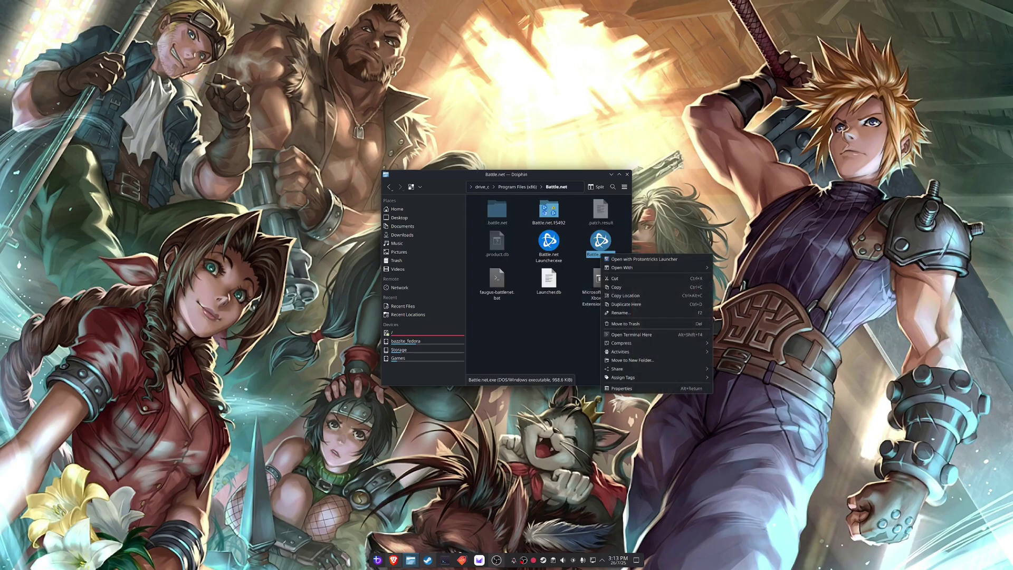
pyautogui.moveTo(654, 267)
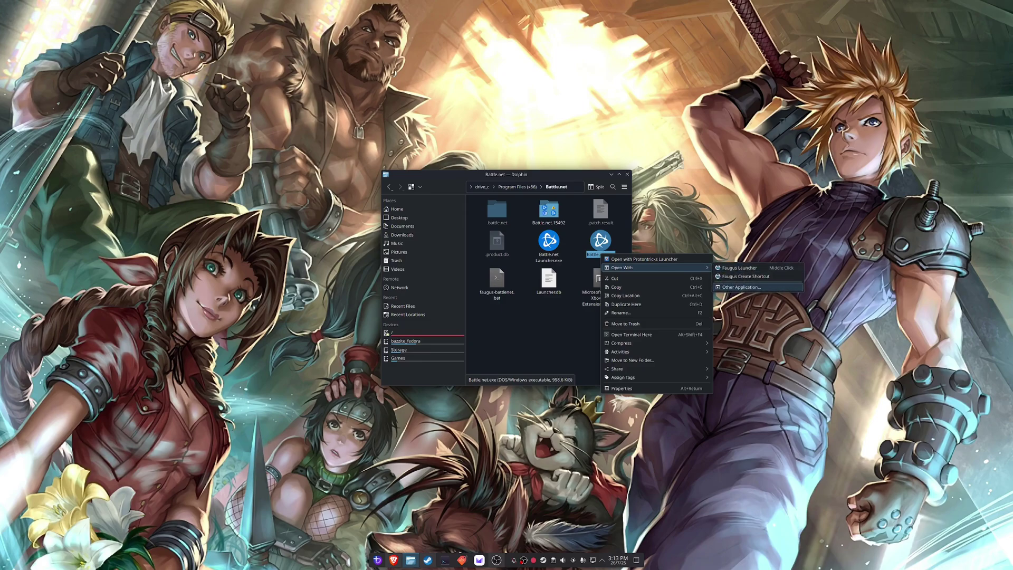
pyautogui.click(745, 276)
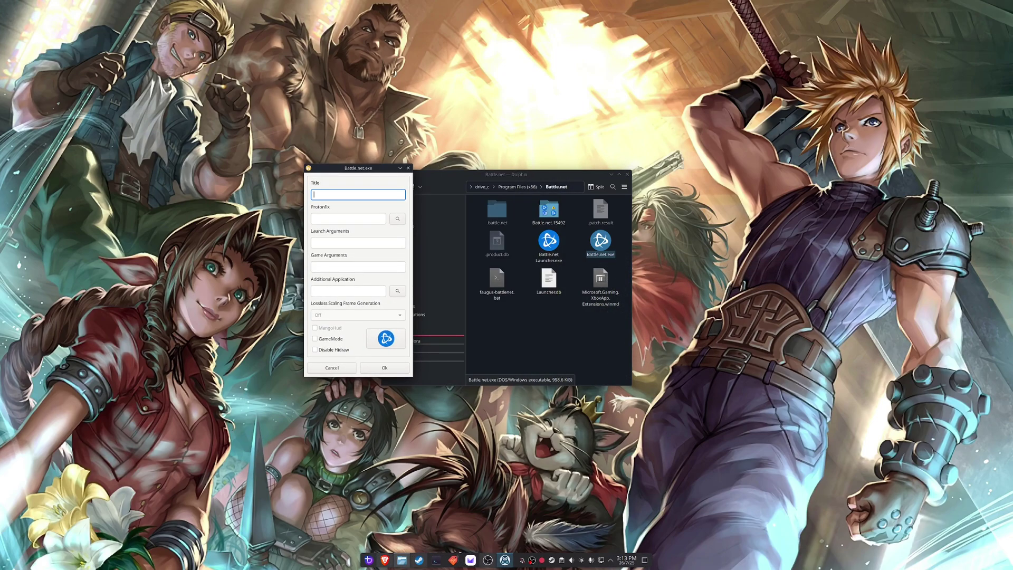
pyautogui.press('BackSpace')
pyautogui.press('BackSpace')
# Step: Copy the path of the Battle.net folder and paste it as the shortcut's additional application
pyautogui.hotkey('alt', 'Tab')
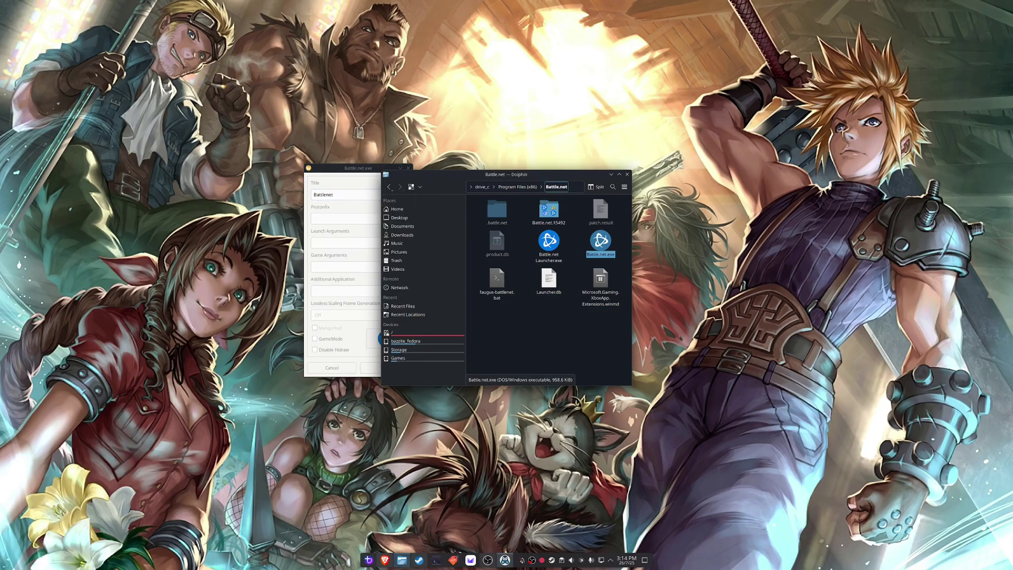
pyautogui.moveTo(556, 174); pyautogui.dragTo(560, 172)
pyautogui.click(578, 186)
pyautogui.hotkey('ctrl', 'a')
pyautogui.hotkey('ctrl', 'c')
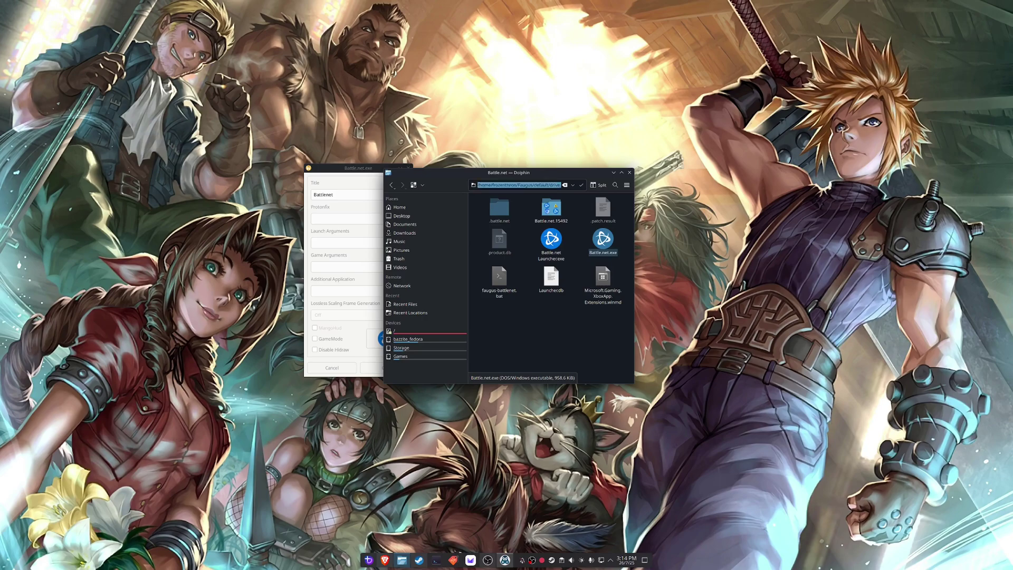
pyautogui.click(348, 290)
pyautogui.hotkey('ctrl', 'v')
# Step: Set the shortcut's icon to ChatGPT Image Jul 26, 2025, 02_23_57 PM.png from the Downloads folder and create the shortcut
pyautogui.click(386, 338)
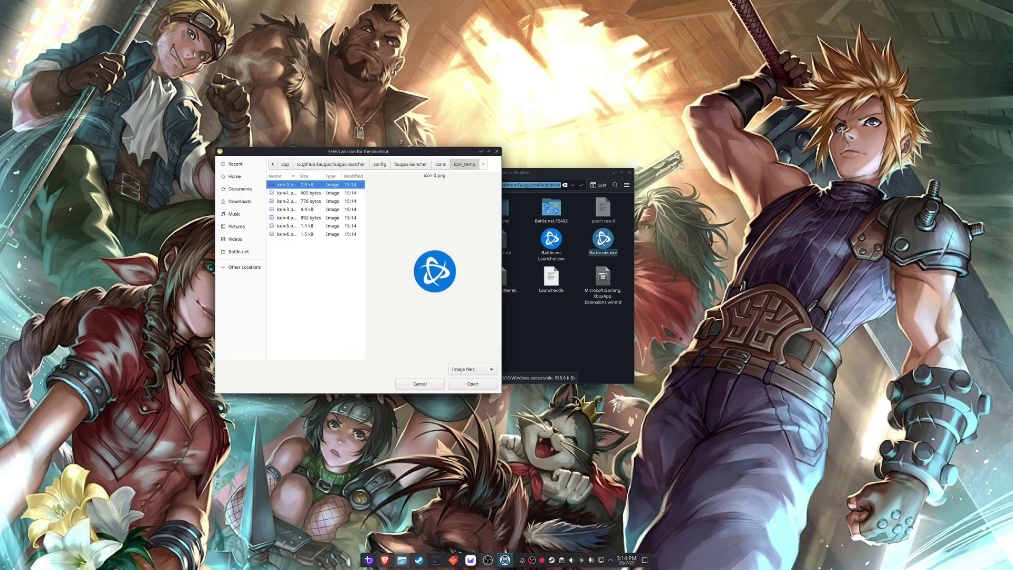
pyautogui.click(240, 201)
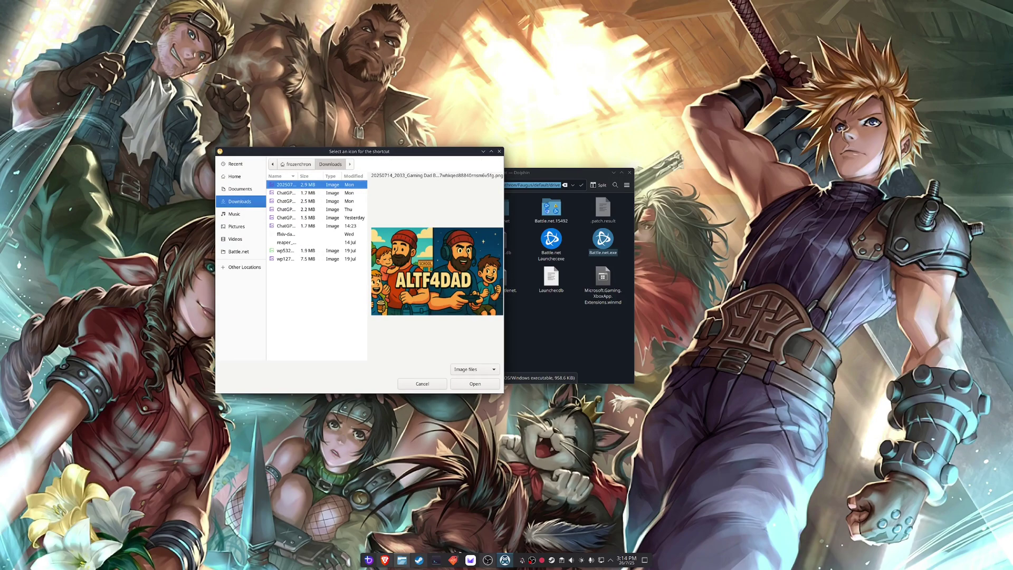
pyautogui.click(286, 217)
pyautogui.click(286, 225)
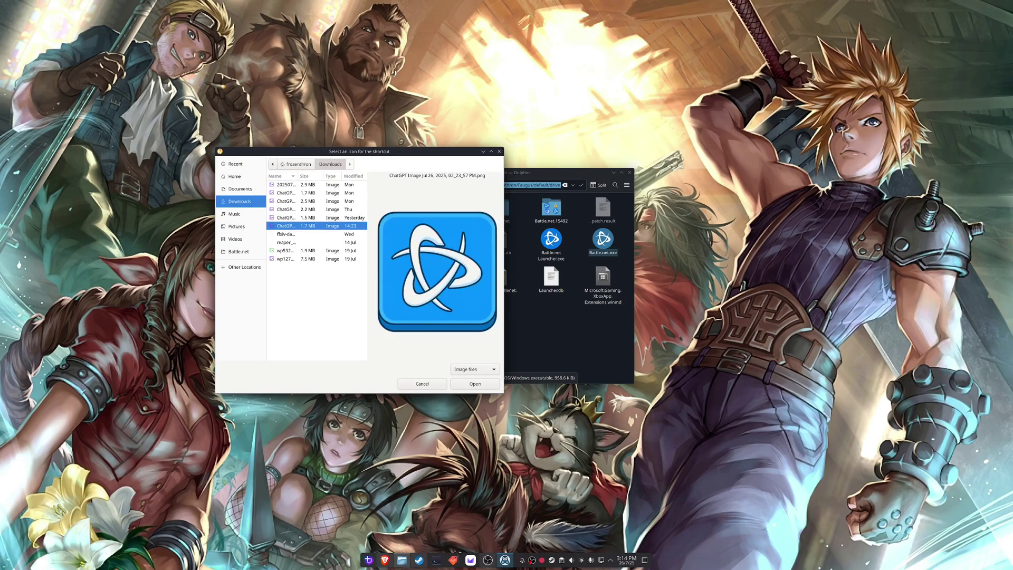
pyautogui.click(473, 383)
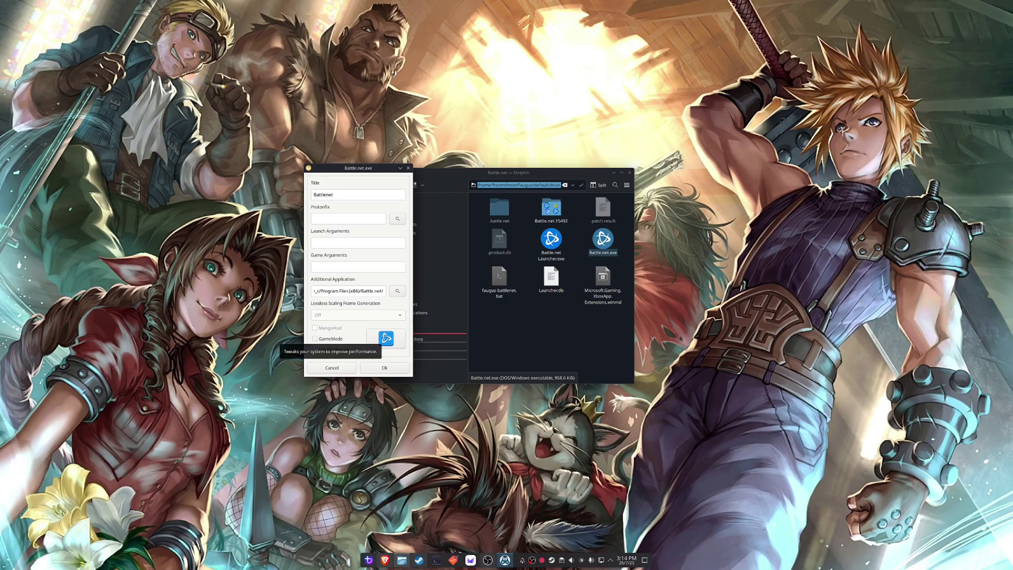
pyautogui.click(384, 367)
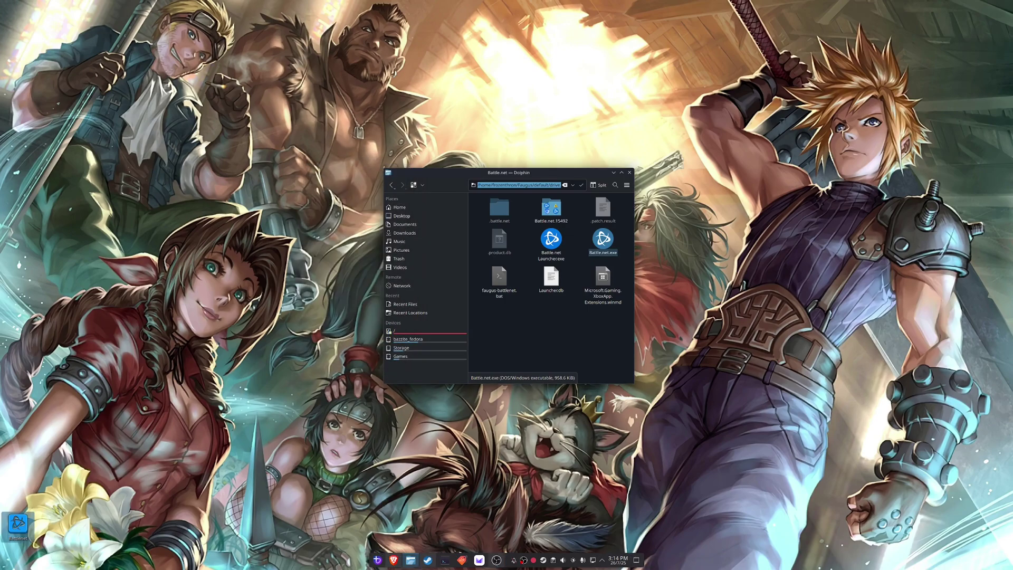
# Step: Open Battle.net from its desktop shortcut, look through the favorite games and launch World of Warcraft
pyautogui.doubleClick(18, 527)
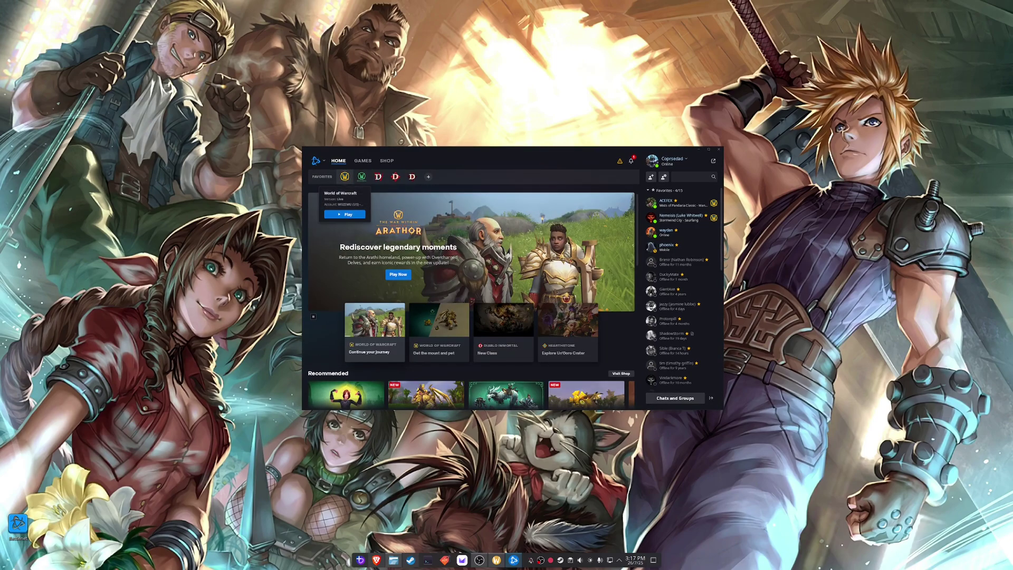
pyautogui.click(345, 177)
pyautogui.click(361, 176)
pyautogui.click(412, 177)
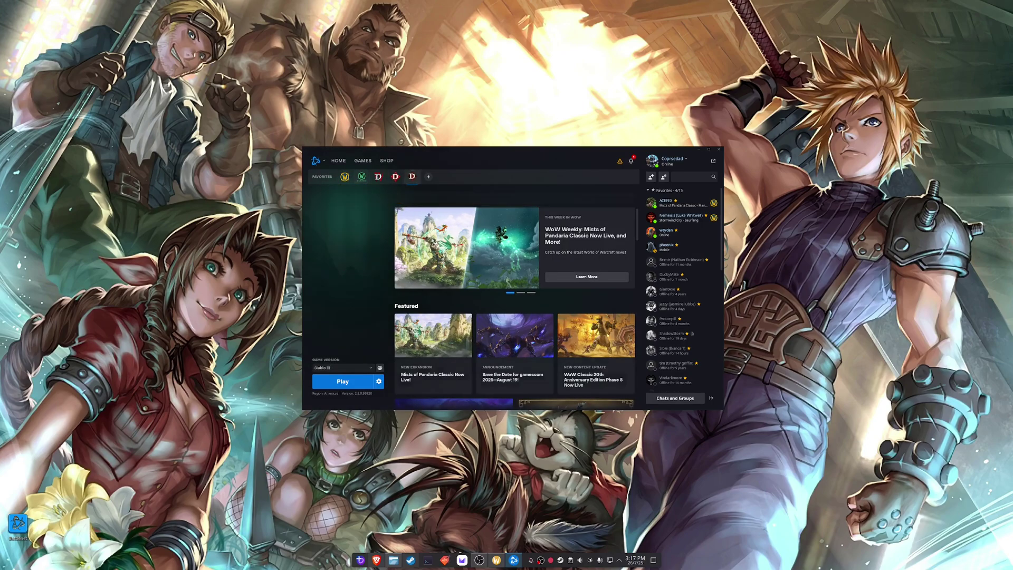
pyautogui.click(344, 176)
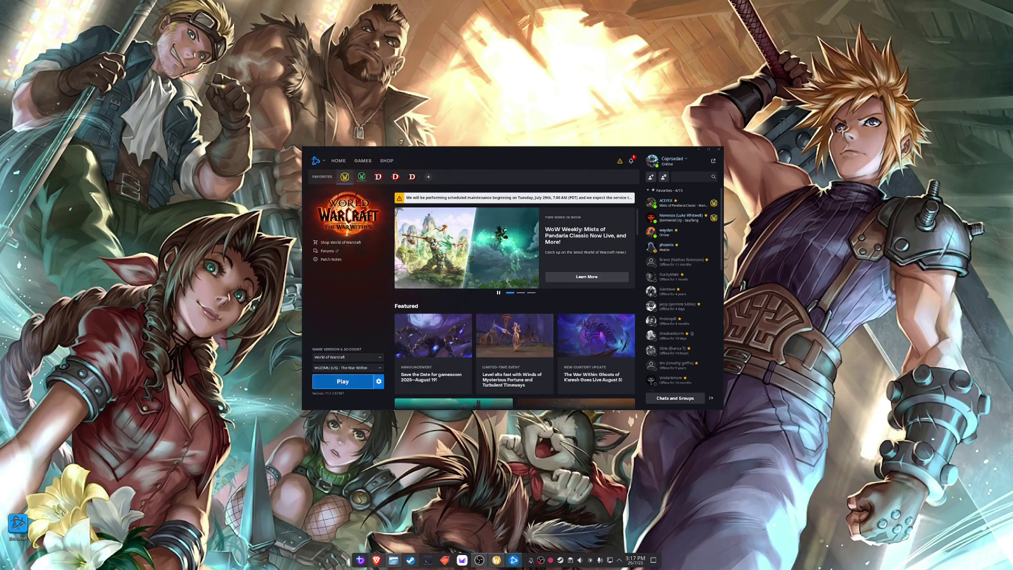
pyautogui.click(342, 381)
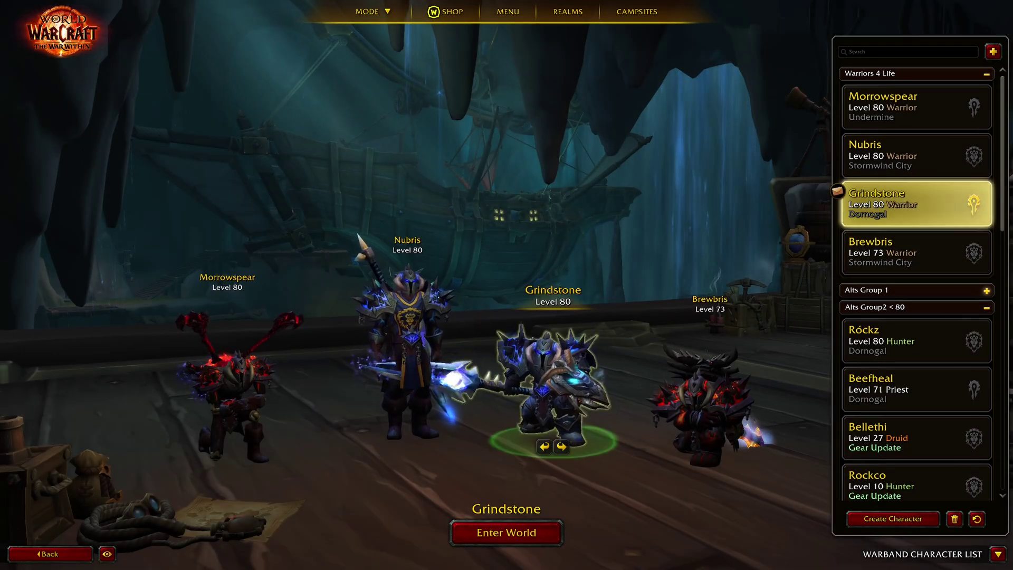
# Step: Enter the game world with the level 80 warrior Grindstone and move the character through Dornogal
pyautogui.moveTo(916, 204)
pyautogui.press('Return')
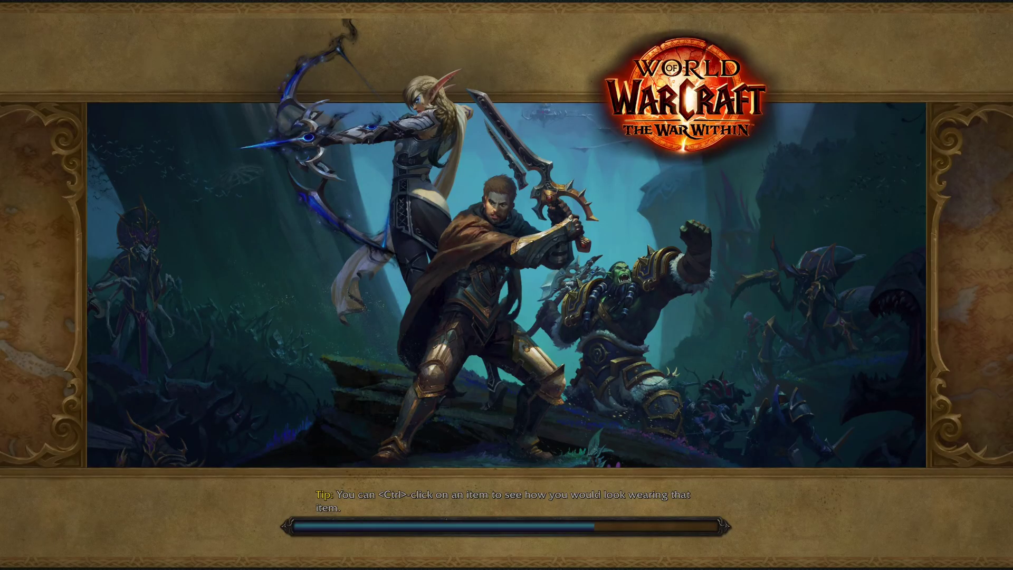
pyautogui.press('d')
pyautogui.press('a')
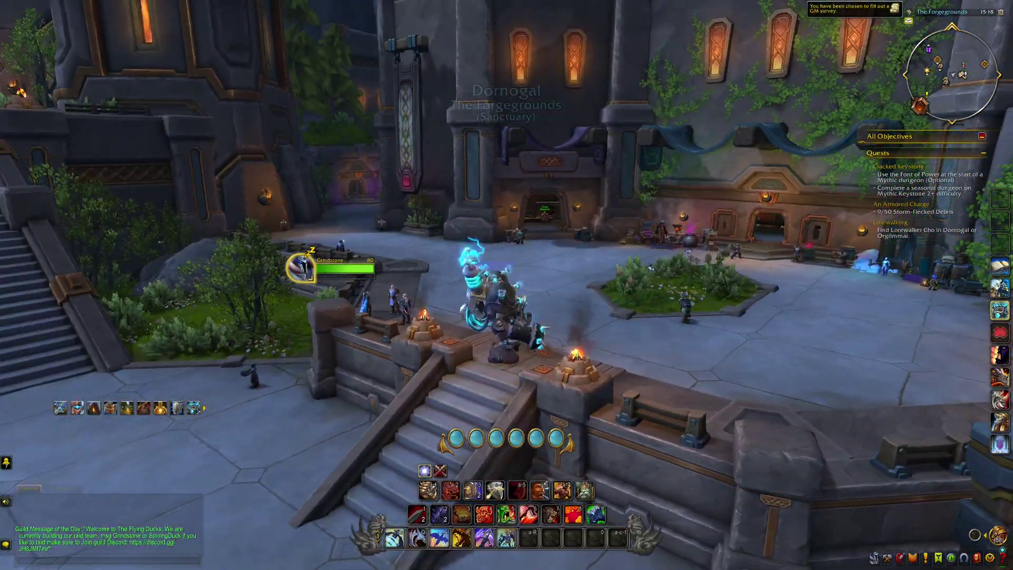
pyautogui.press('d')
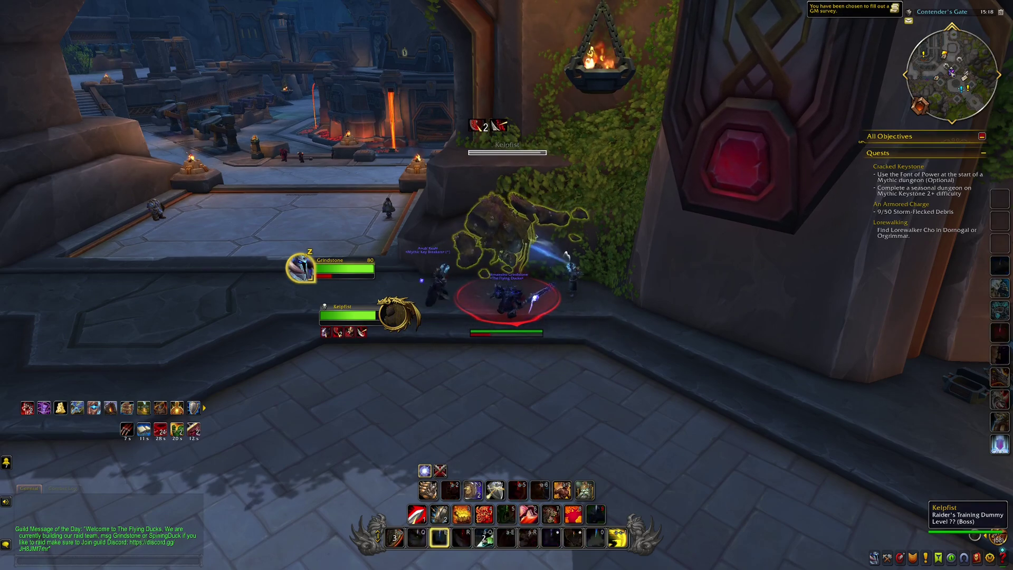
# Step: Attack the Raider's Training Dummy at Contender's Gate and run the character away from it across the plaza
pyautogui.hotkey('alt', 'q')
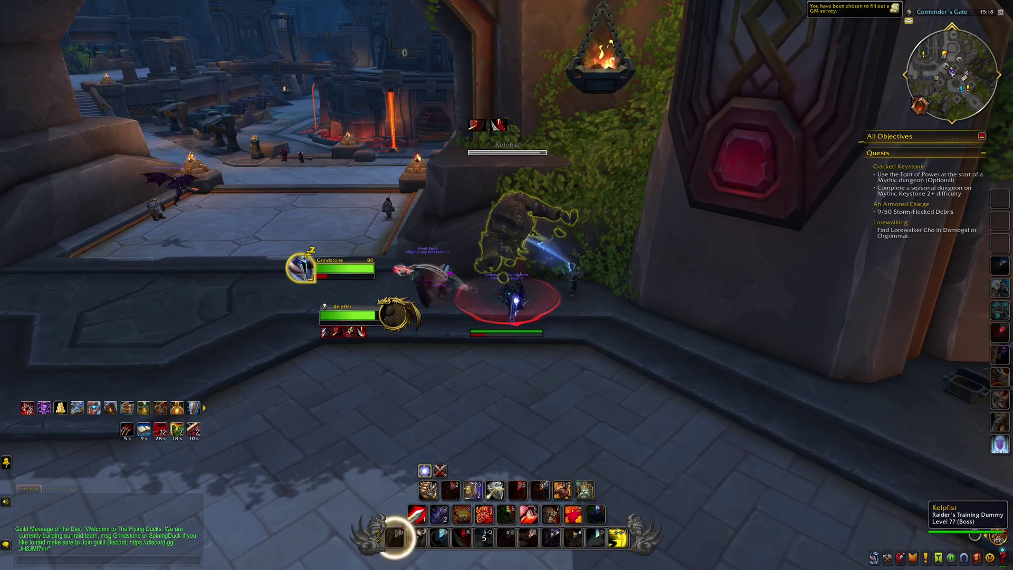
pyautogui.press('Tab')
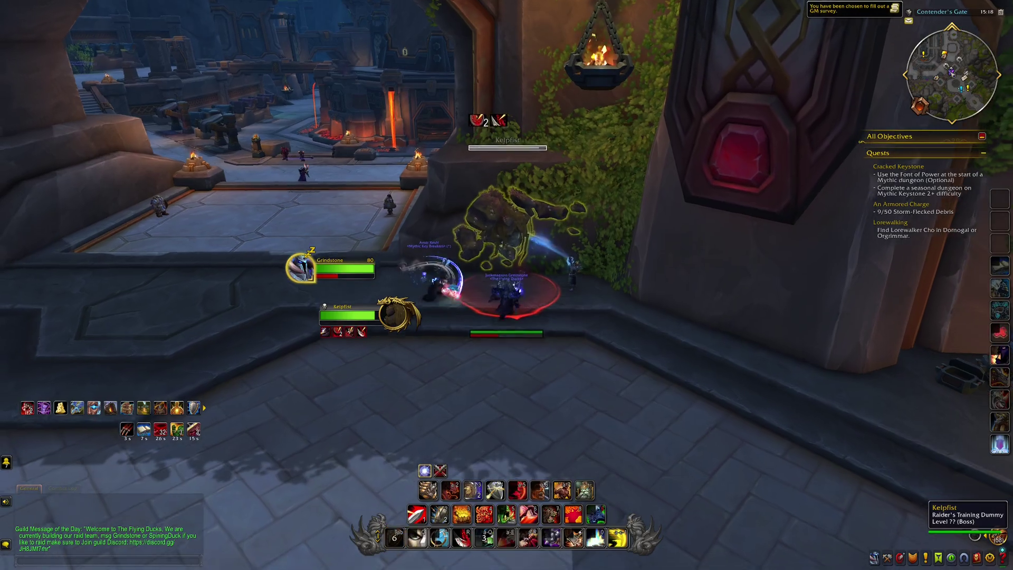
pyautogui.scroll(5, 506, 284)
pyautogui.press('w')
pyautogui.press('w')
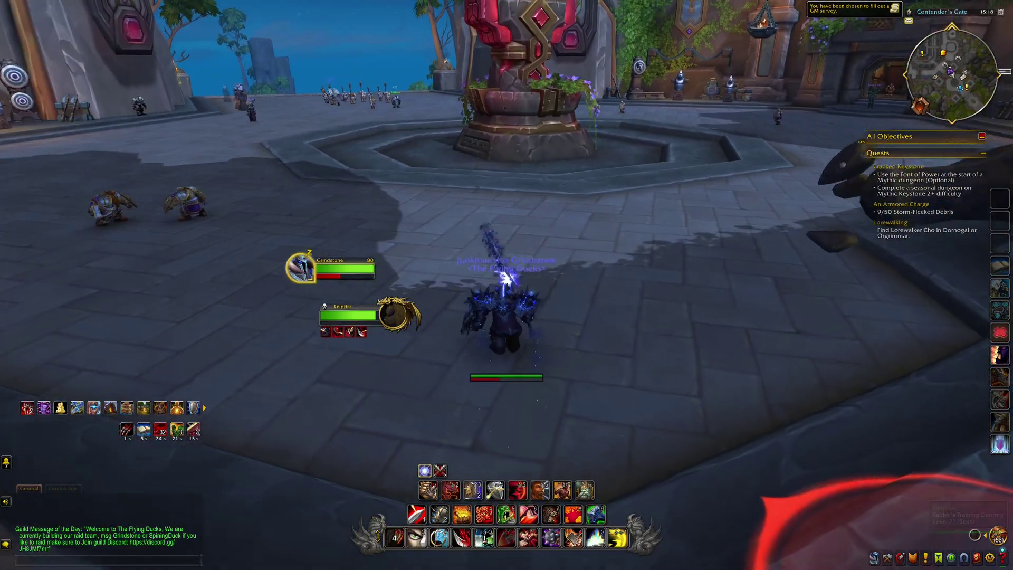
pyautogui.press('w')
pyautogui.scroll(-3, 507, 285)
# Step: Clear the combat target, exit World of Warcraft and return to its game page in Battle.net
pyautogui.press('Escape')
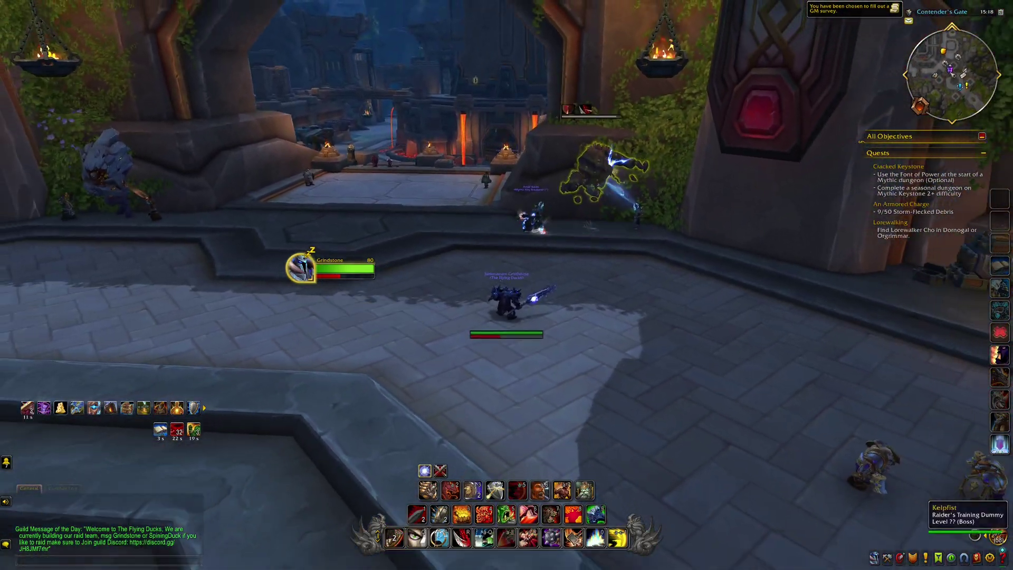
pyautogui.press('Escape')
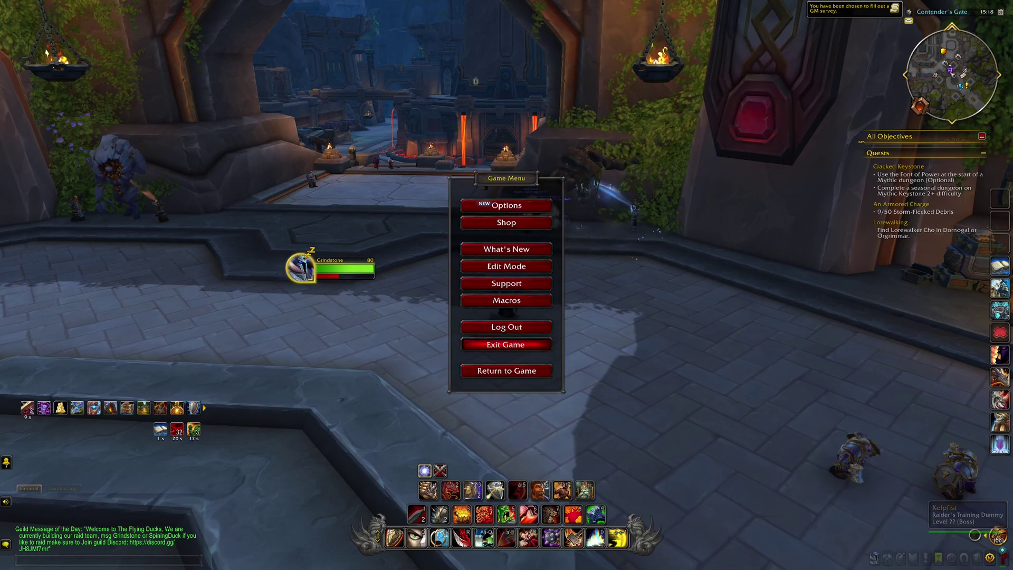
pyautogui.click(506, 343)
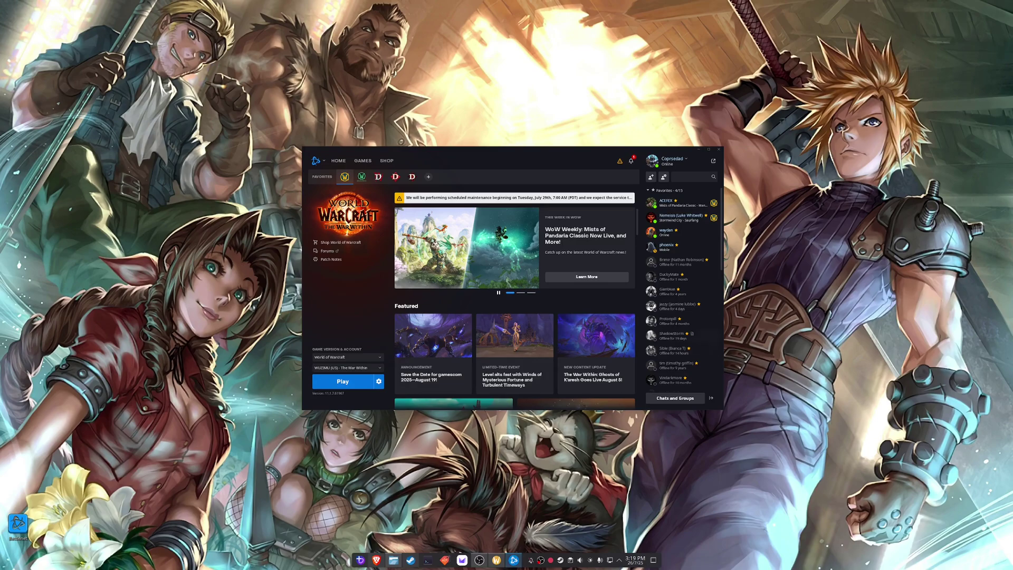
pyautogui.scroll(-2, 515, 309)
pyautogui.scroll(2, 515, 309)
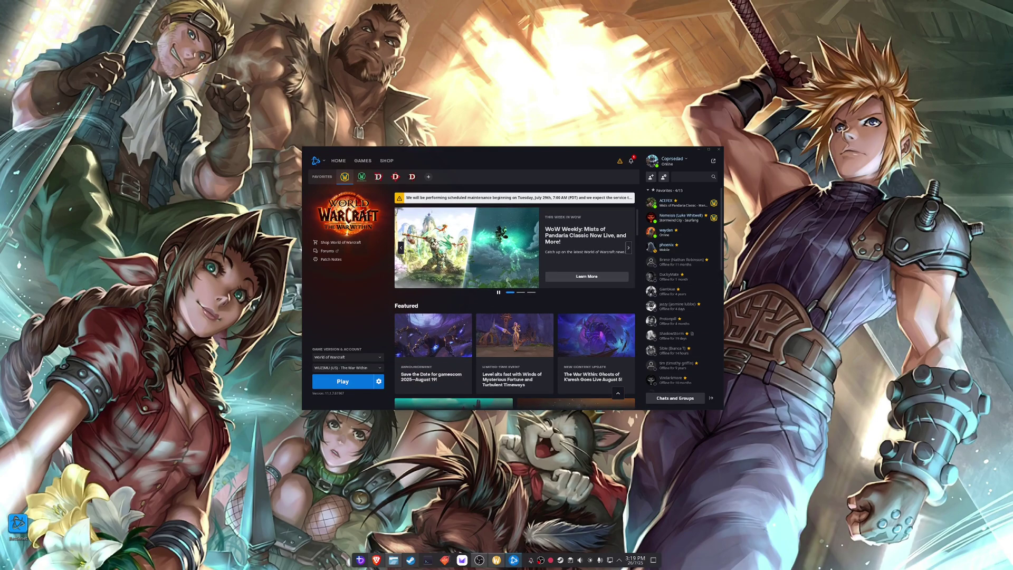